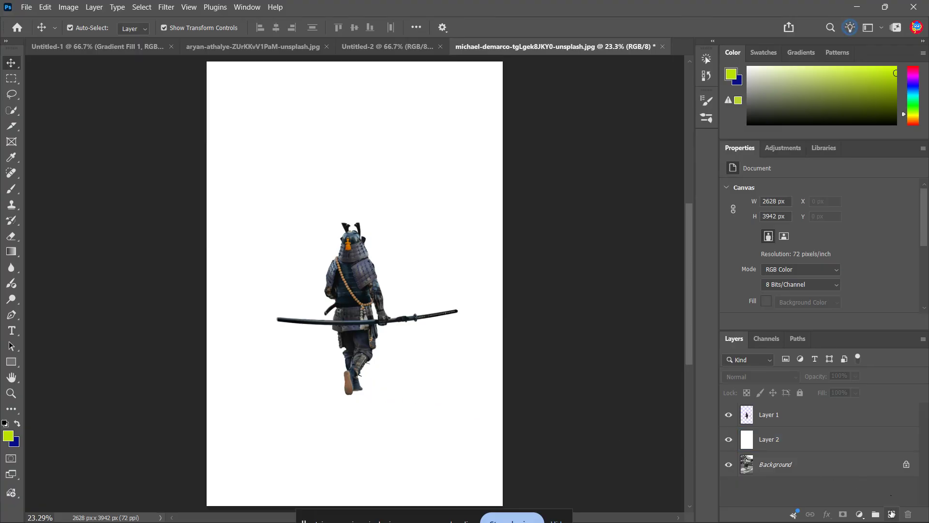
# Create a new layer directly below Layer 1 and rename it "ground shadow".
pyautogui.click(892, 514)
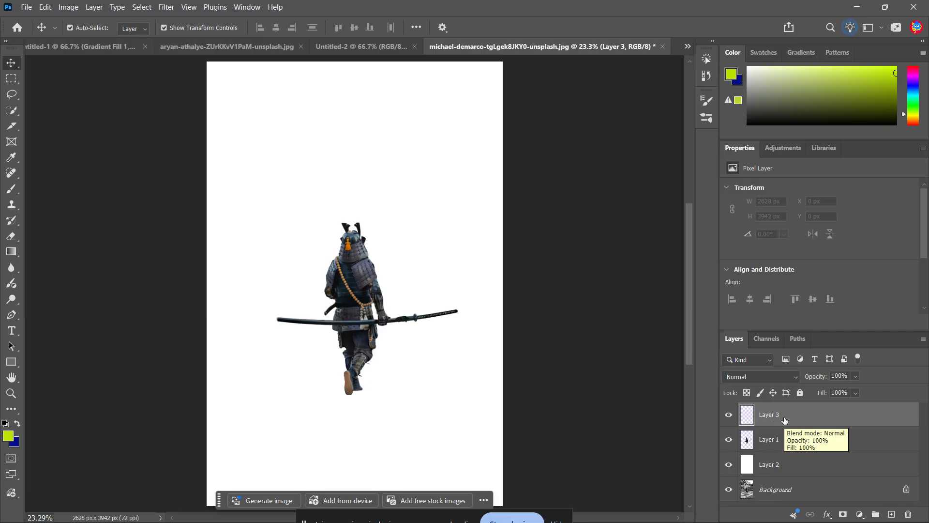
pyautogui.moveTo(786, 419); pyautogui.dragTo(794, 454)
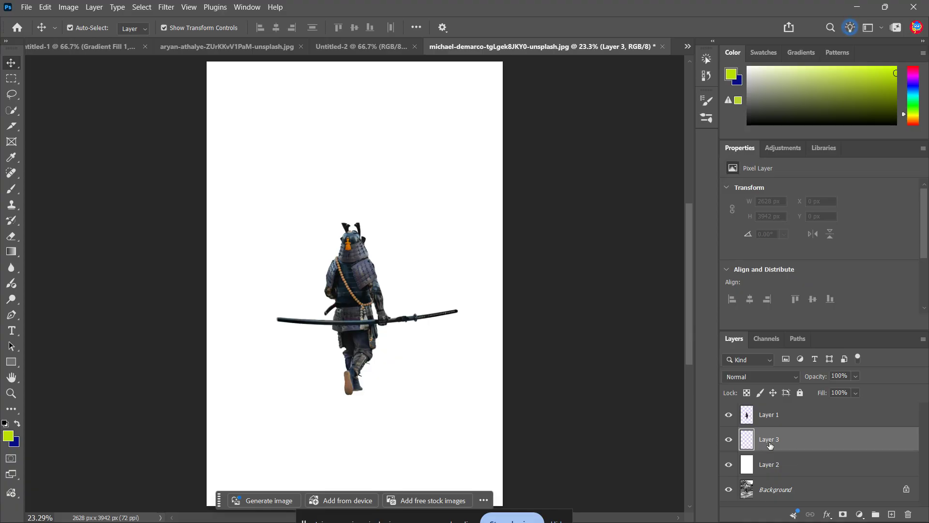
pyautogui.doubleClick(769, 440)
pyautogui.write('ground shadow')
pyautogui.click(827, 440)
pyautogui.click(370, 294)
pyautogui.click(396, 286)
# Set up the Brush tool as a Soft Round brush with 0% hardness and a black foreground color.
pyautogui.press('b')
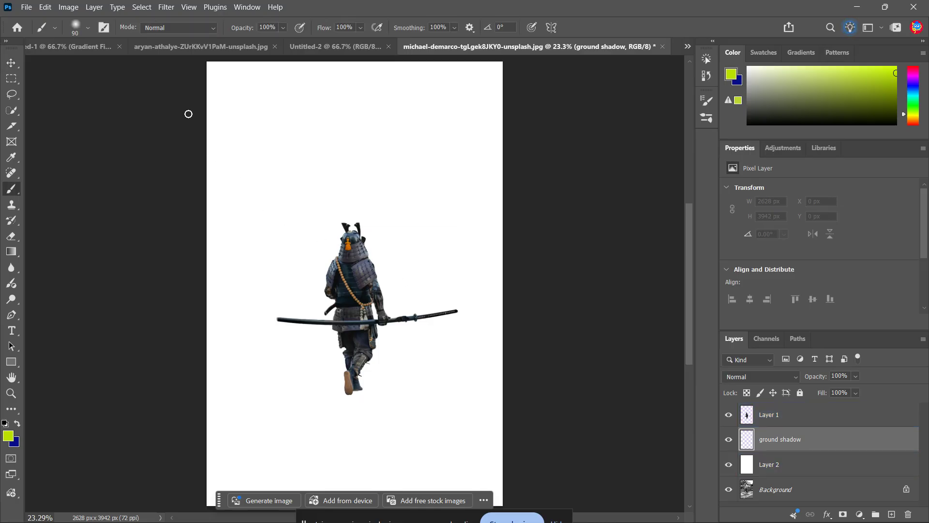
pyautogui.rightClick(271, 135)
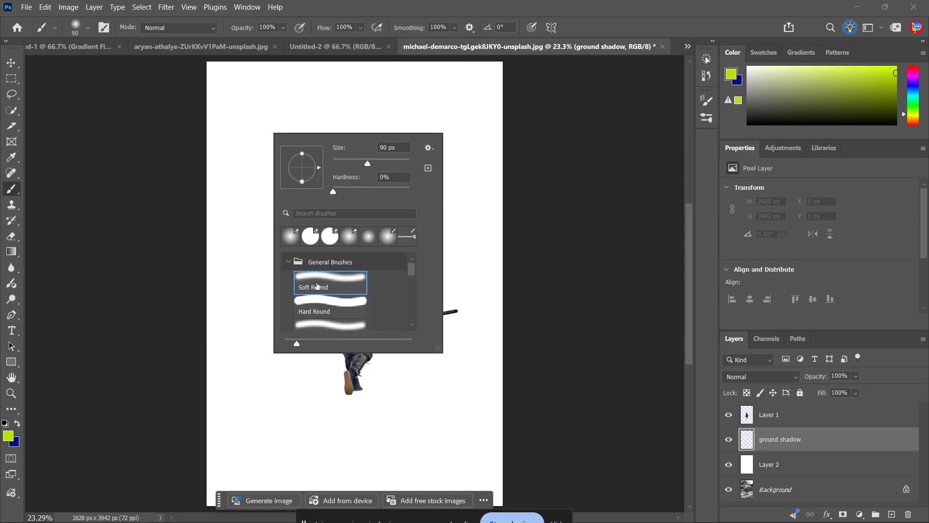
pyautogui.moveTo(333, 192); pyautogui.dragTo(334, 194)
pyautogui.click(9, 437)
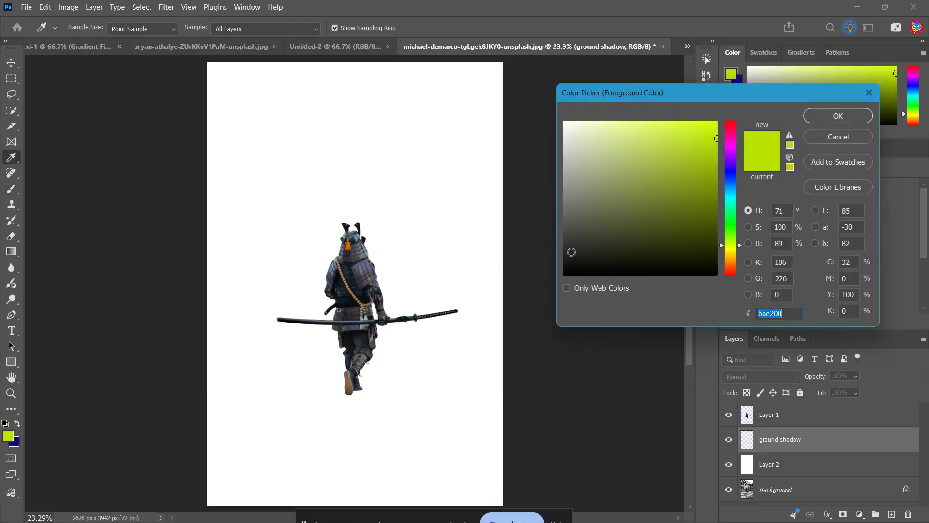
pyautogui.moveTo(572, 252); pyautogui.dragTo(556, 291)
pyautogui.click(855, 117)
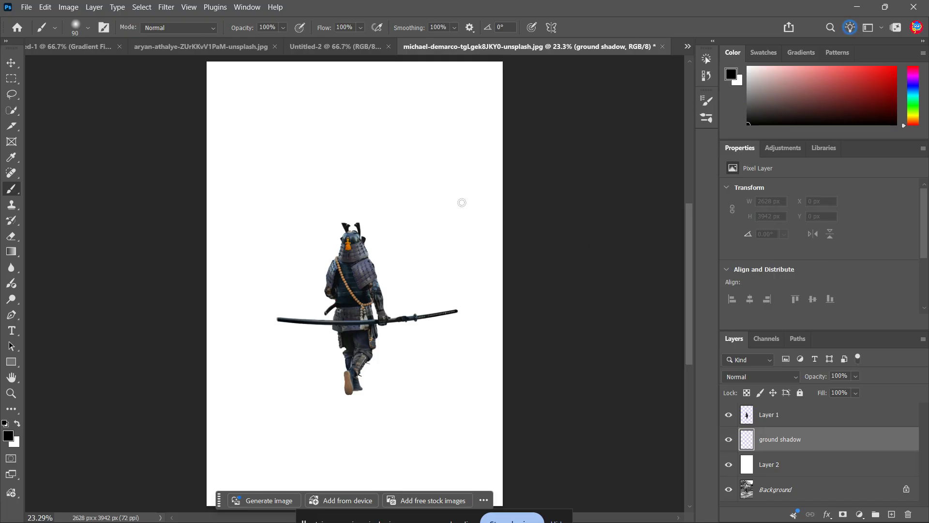
# Set the brush opacity to 30% and paint a small soft contact shadow around the samurai's feet.
pyautogui.click(284, 28)
pyautogui.click(270, 28)
pyautogui.click(270, 28)
pyautogui.write('30')
pyautogui.click(362, 390)
pyautogui.moveTo(343, 396)
pyautogui.mouseDown()
pyautogui.moveTo(359, 384)
pyautogui.moveTo(346, 382)
pyautogui.moveTo(344, 404)
pyautogui.moveTo(367, 398)
pyautogui.moveTo(351, 384)
pyautogui.moveTo(339, 387)
pyautogui.moveTo(343, 403)
pyautogui.moveTo(358, 405)
pyautogui.moveTo(362, 382)
pyautogui.moveTo(345, 383)
pyautogui.moveTo(337, 396)
pyautogui.moveTo(365, 409)
pyautogui.moveTo(369, 385)
pyautogui.moveTo(354, 378)
pyautogui.moveTo(344, 406)
pyautogui.mouseUp()
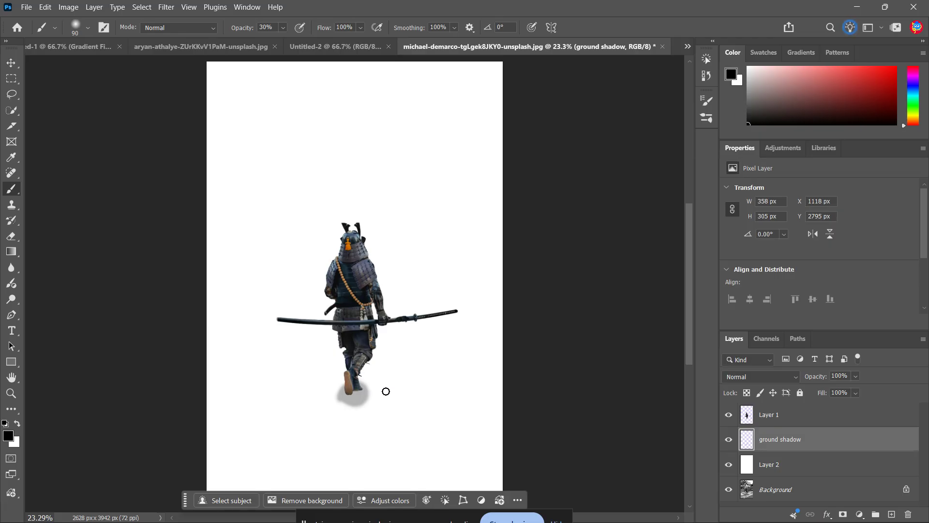
pyautogui.hotkey('ctrl', 'z')
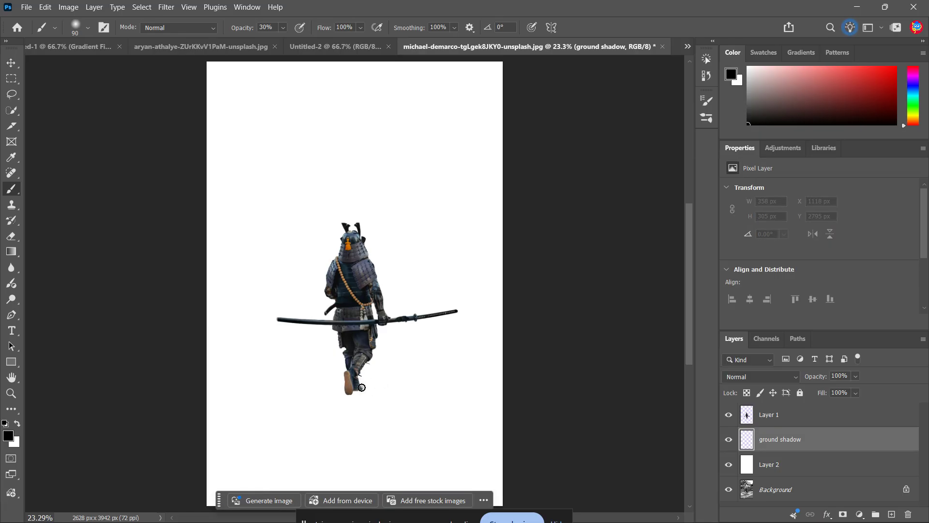
pyautogui.moveTo(361, 388)
pyautogui.mouseDown()
pyautogui.moveTo(348, 405)
pyautogui.moveTo(363, 379)
pyautogui.moveTo(341, 404)
pyautogui.moveTo(349, 407)
pyautogui.moveTo(349, 390)
pyautogui.moveTo(343, 399)
pyautogui.moveTo(347, 412)
pyautogui.moveTo(366, 383)
pyautogui.moveTo(353, 406)
pyautogui.moveTo(361, 396)
pyautogui.moveTo(350, 403)
pyautogui.moveTo(346, 394)
pyautogui.moveTo(356, 397)
pyautogui.moveTo(342, 385)
pyautogui.moveTo(364, 376)
pyautogui.moveTo(354, 399)
pyautogui.mouseUp()
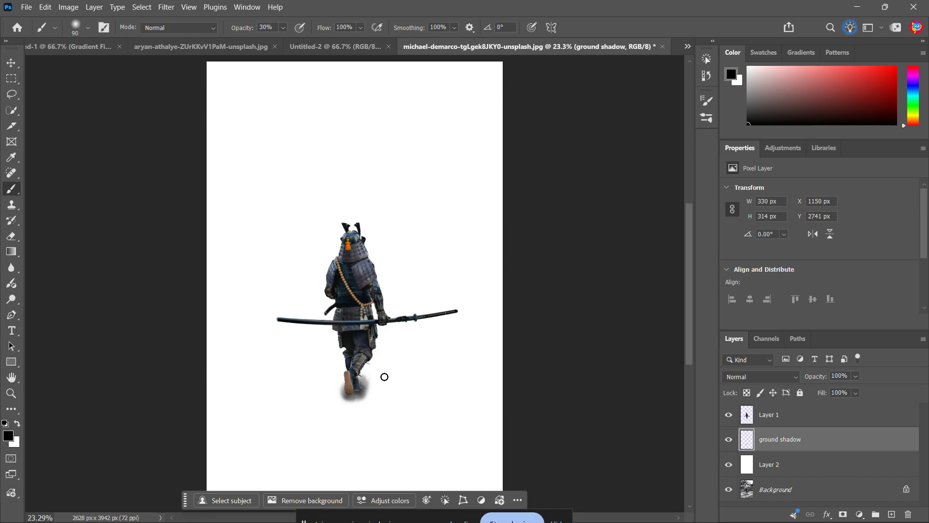
# Enlarge the brush to 500 px and paint a long soft shadow running diagonally down and left from the samurai's feet.
pyautogui.press(']')
pyautogui.press(']')
pyautogui.press(']')
pyautogui.press(']')
pyautogui.press(']')
pyautogui.press(']')
pyautogui.press(']')
pyautogui.press(']')
pyautogui.press(']')
pyautogui.press(']')
pyautogui.press('[')
pyautogui.click(348, 392)
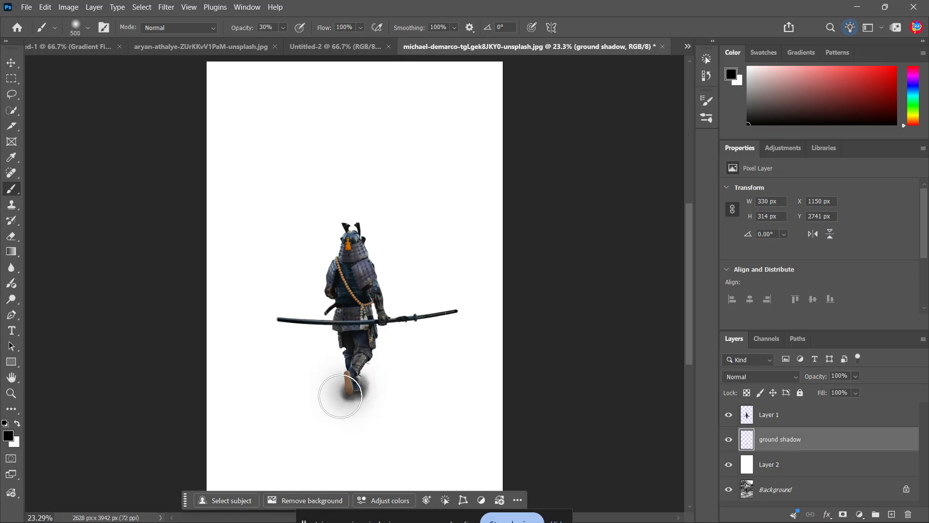
pyautogui.moveTo(341, 396); pyautogui.dragTo(233, 444)
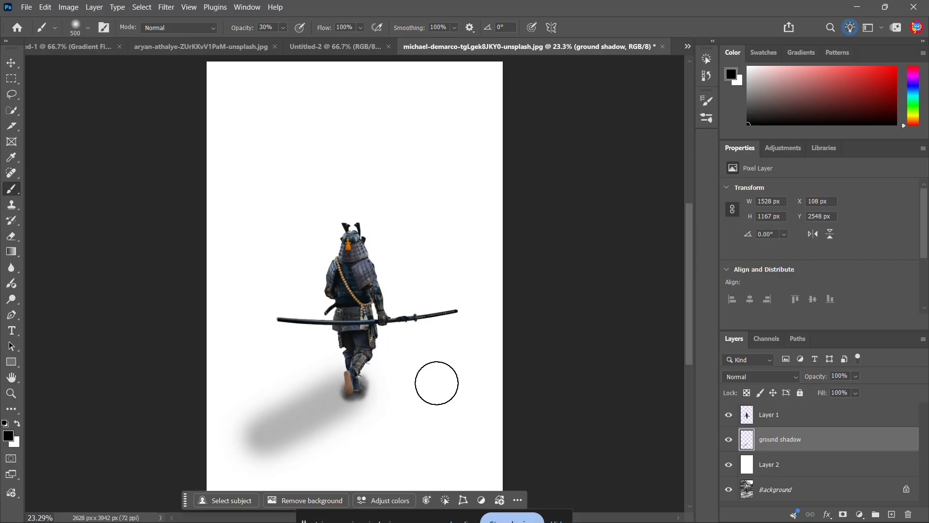
pyautogui.moveTo(328, 388); pyautogui.dragTo(224, 446)
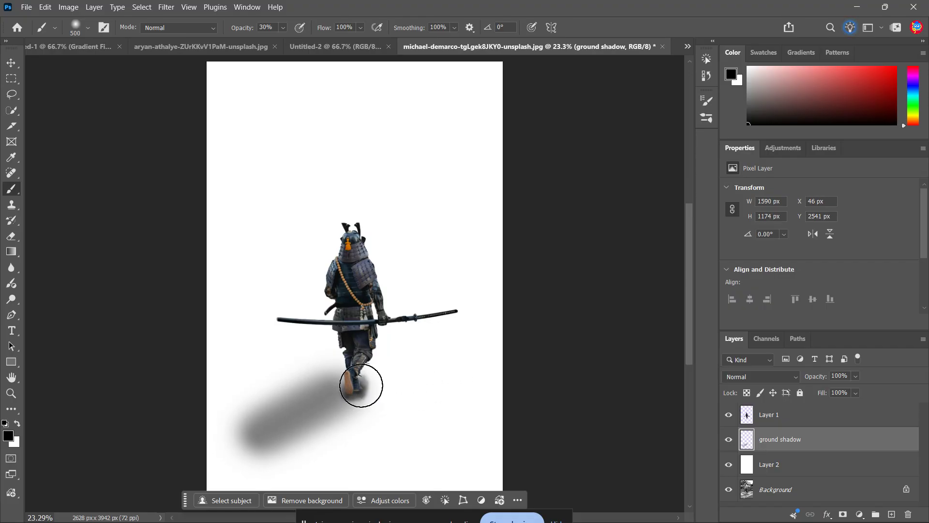
# Try darkening the cast shadow and extending its far end with additional brush strokes.
pyautogui.moveTo(361, 385)
pyautogui.mouseDown()
pyautogui.moveTo(349, 382)
pyautogui.moveTo(261, 434)
pyautogui.mouseUp()
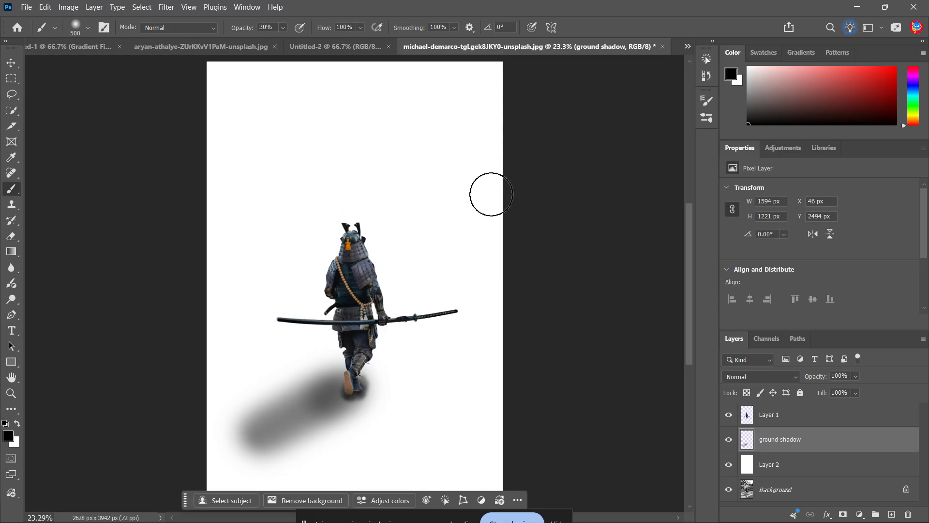
pyautogui.moveTo(373, 369)
pyautogui.mouseDown()
pyautogui.moveTo(300, 422)
pyautogui.moveTo(164, 483)
pyautogui.mouseUp()
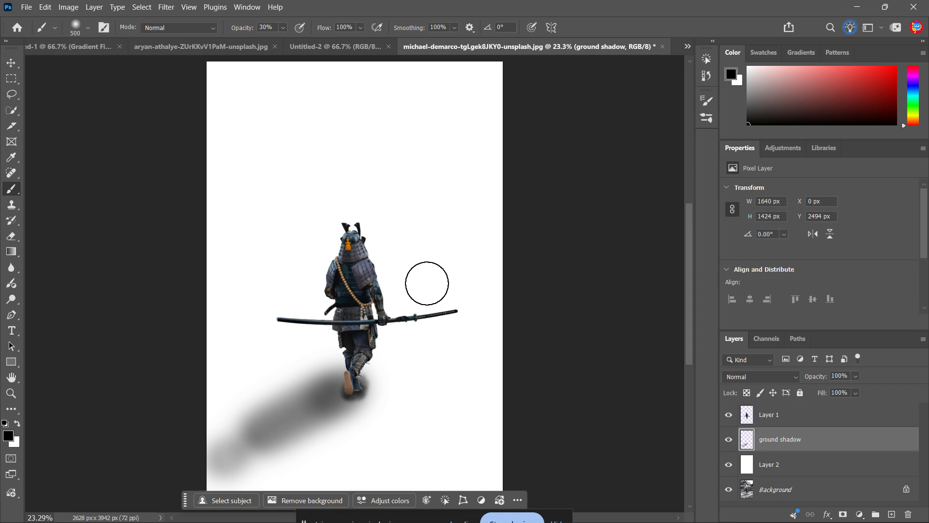
pyautogui.scroll(6, 303, 428)
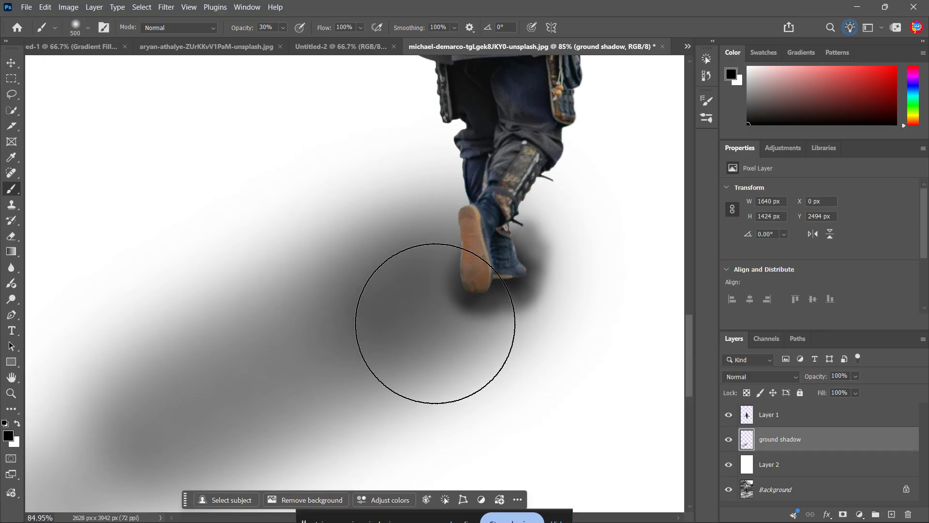
pyautogui.hotkey('ctrl', 'z')
pyautogui.hotkey('ctrl', 'z')
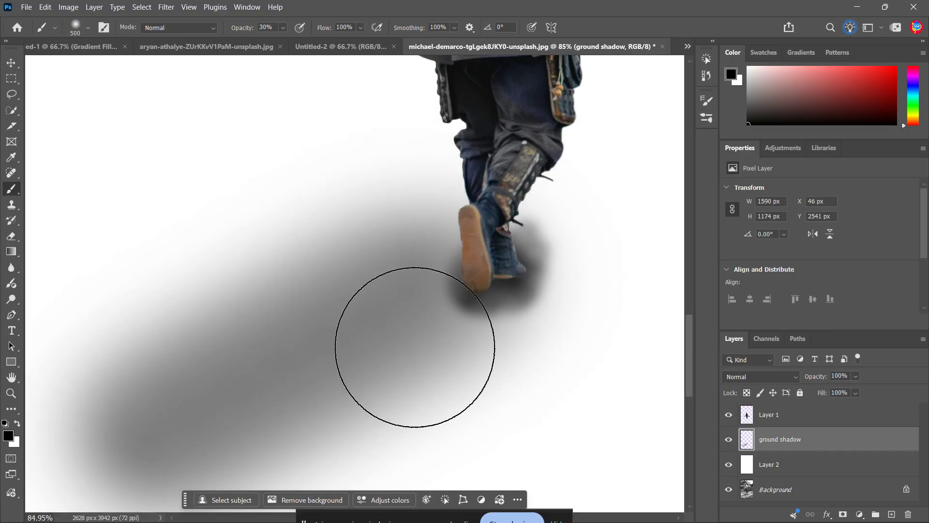
pyautogui.scroll(-4, 414, 347)
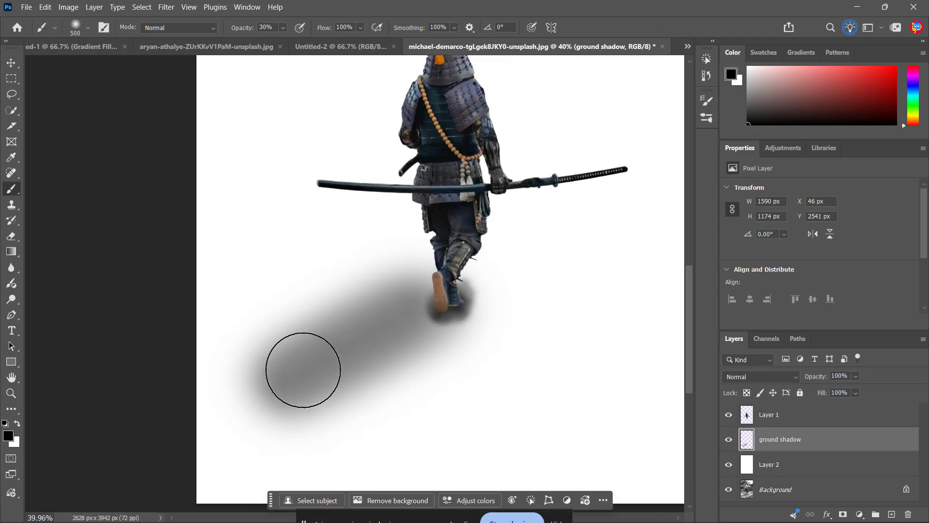
pyautogui.moveTo(304, 370)
pyautogui.mouseDown()
pyautogui.moveTo(255, 395)
pyautogui.moveTo(218, 430)
pyautogui.mouseUp()
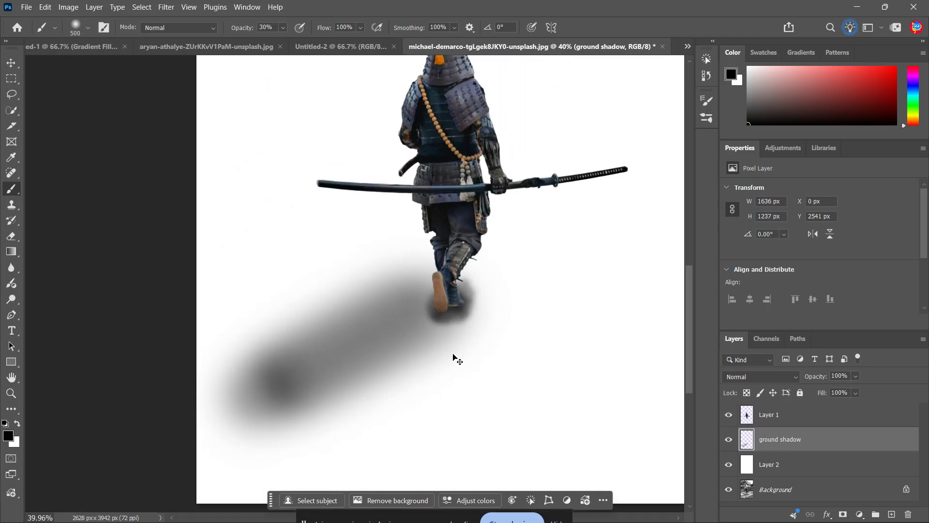
pyautogui.hotkey('ctrl', 'z')
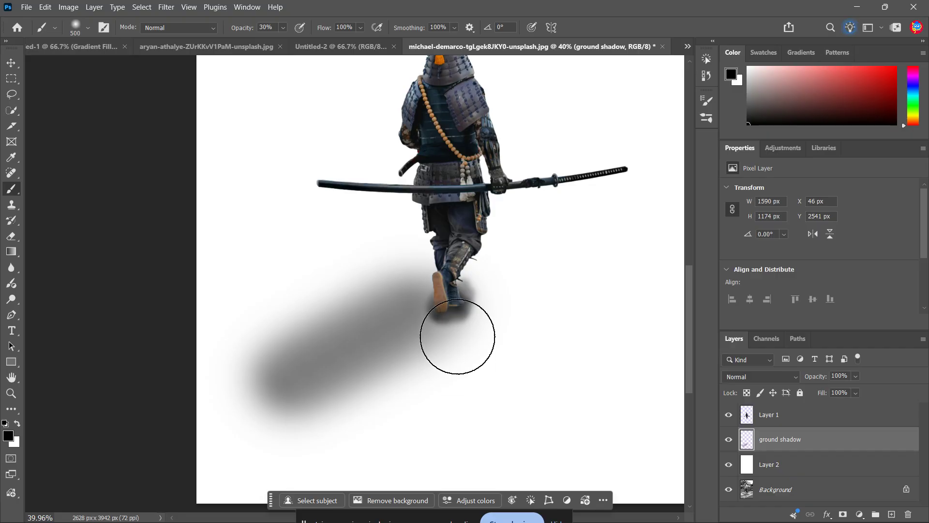
# Set the brush opacity to 26% and lower the ground shadow layer's opacity to 73%.
pyautogui.click(285, 28)
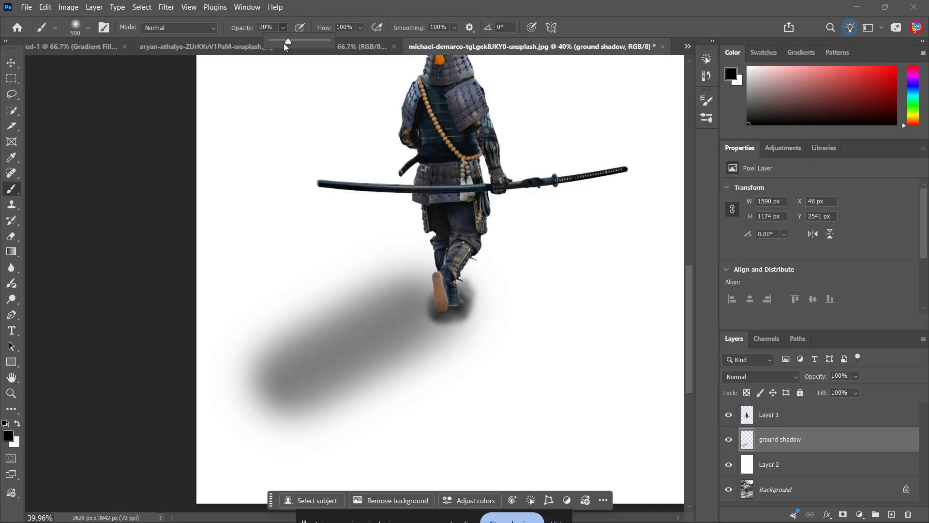
pyautogui.click(266, 25)
pyautogui.write('26')
pyautogui.press('Return')
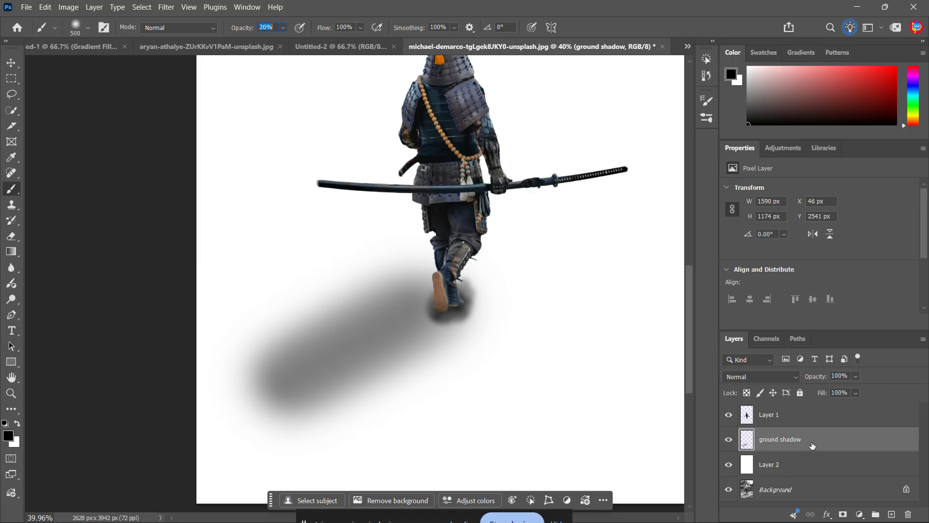
pyautogui.click(856, 376)
pyautogui.moveTo(864, 388); pyautogui.dragTo(853, 387)
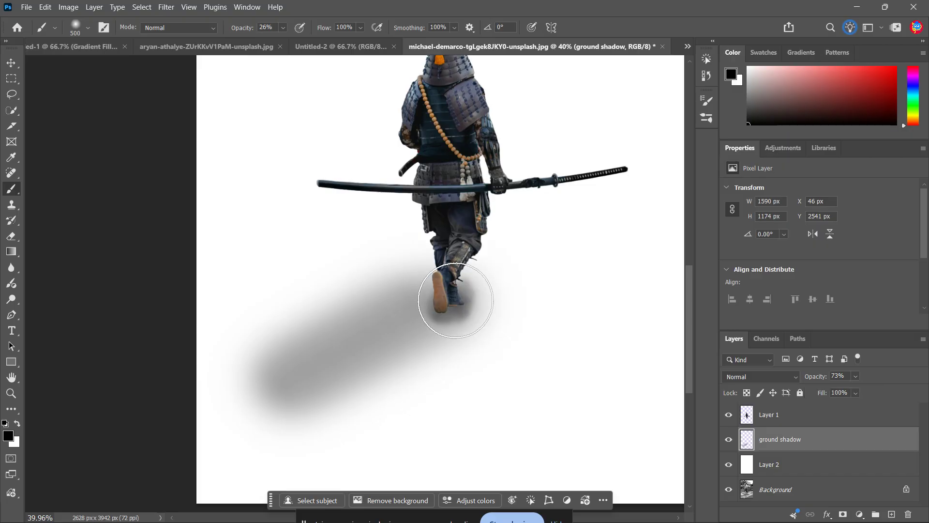
# Try extending the cast shadow with another stroke and raising the ground shadow layer's opacity to 100%.
pyautogui.moveTo(369, 348); pyautogui.dragTo(201, 438)
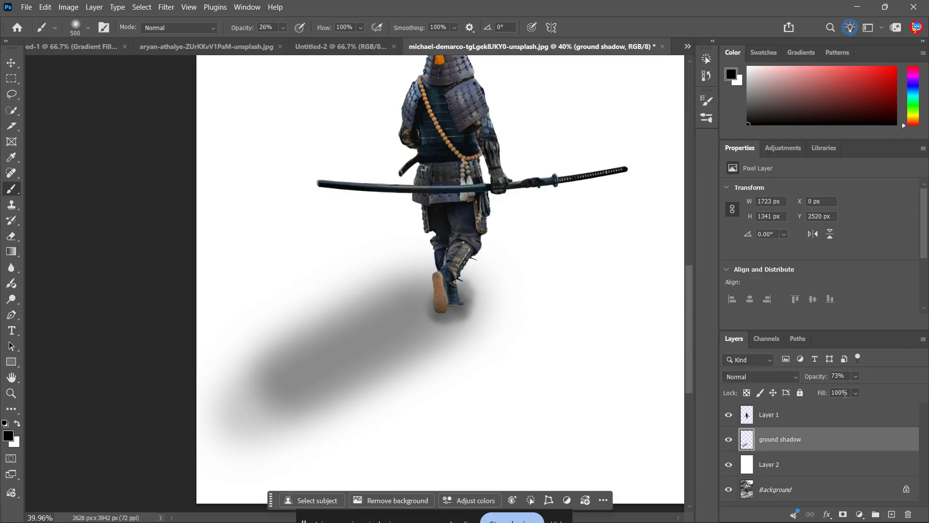
pyautogui.moveTo(863, 390); pyautogui.dragTo(885, 391)
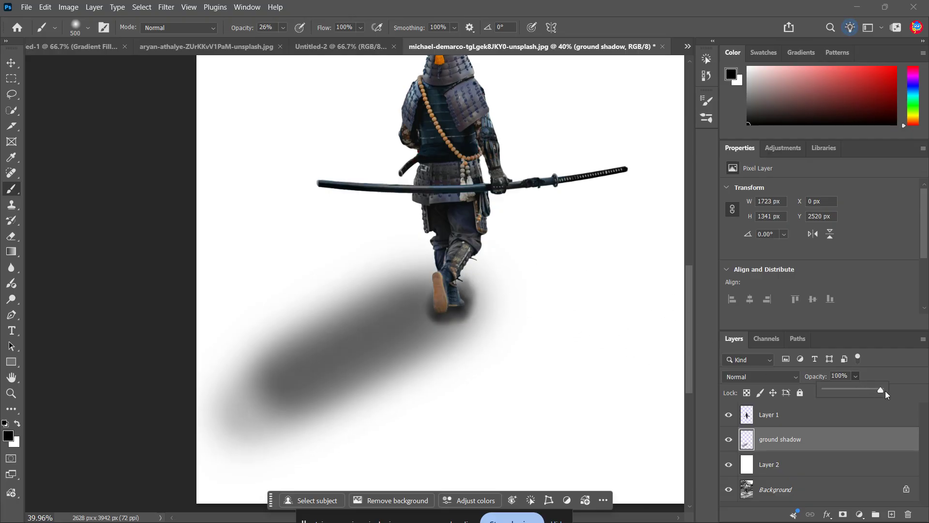
pyautogui.hotkey('ctrl', 'z')
pyautogui.hotkey('ctrl', 'z')
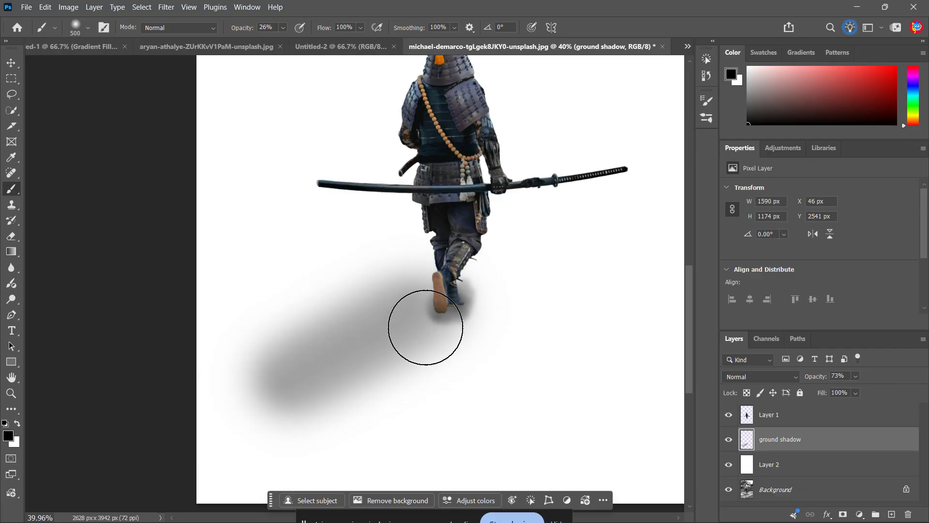
# Extend the shadow to the canvas's left edge, add a dab at the feet, and set the ground shadow layer's opacity to 72%.
pyautogui.moveTo(430, 327); pyautogui.dragTo(182, 436)
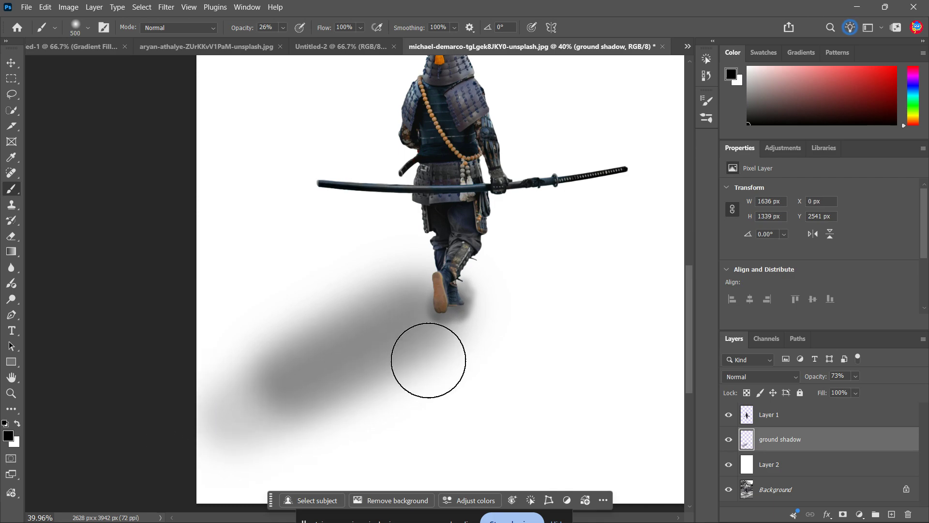
pyautogui.hotkey('ctrl', '0')
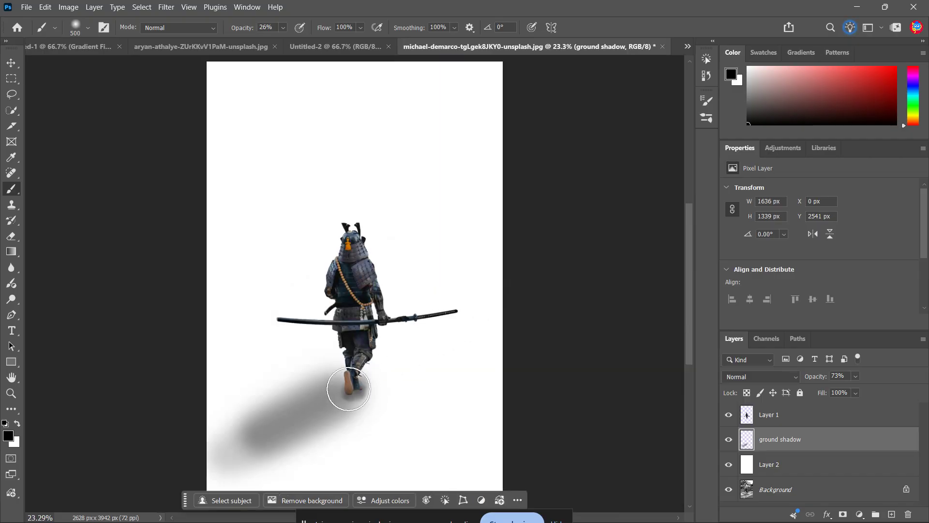
pyautogui.click(349, 387)
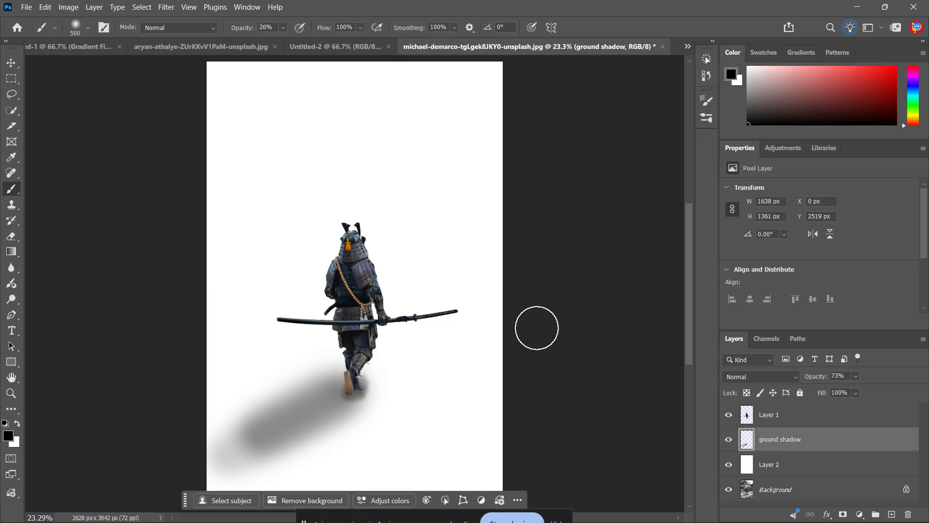
pyautogui.click(856, 376)
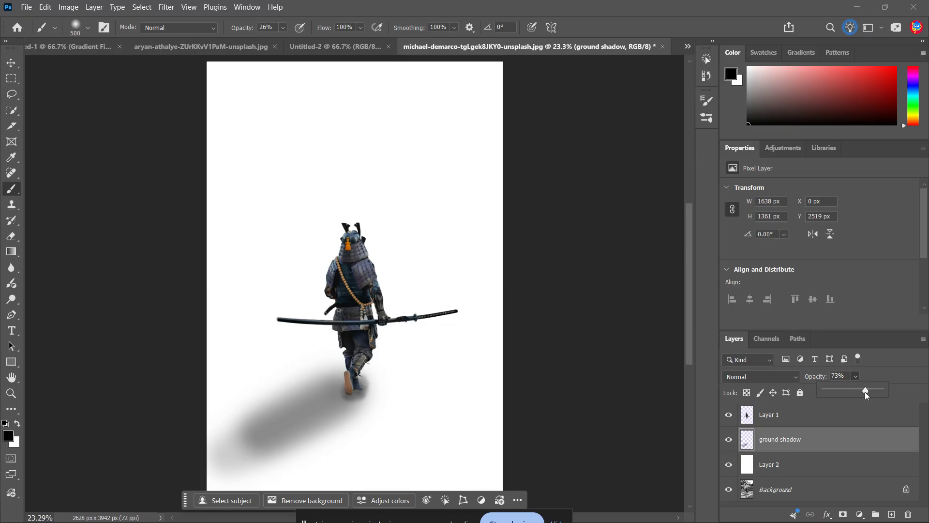
pyautogui.moveTo(865, 391)
pyautogui.mouseDown()
pyautogui.moveTo(878, 393)
pyautogui.moveTo(865, 393)
pyautogui.mouseUp()
# Try painting a thin stroke along the upper edge of the cast shadow with a 100 px brush.
pyautogui.press('[')
pyautogui.press('[')
pyautogui.press('[')
pyautogui.press('[')
pyautogui.press('[')
pyautogui.press('[')
pyautogui.press('[')
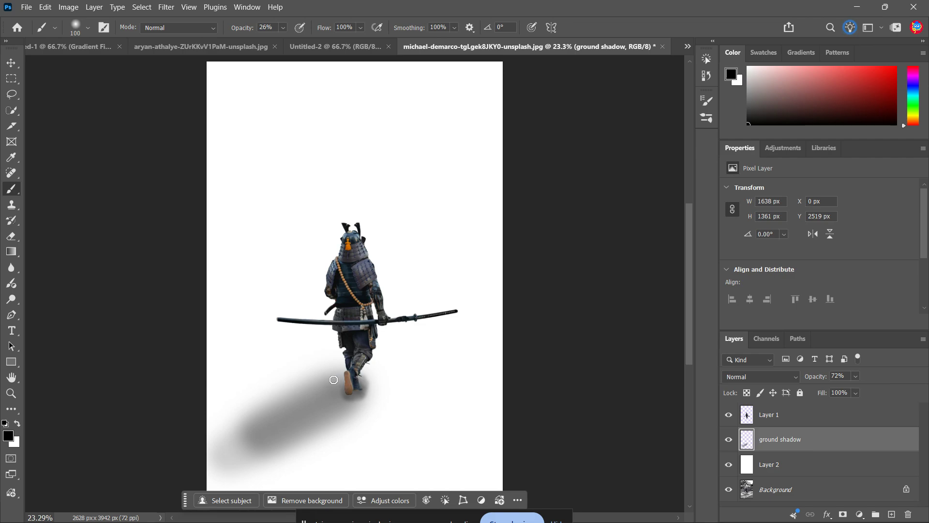
pyautogui.moveTo(334, 380); pyautogui.dragTo(229, 432)
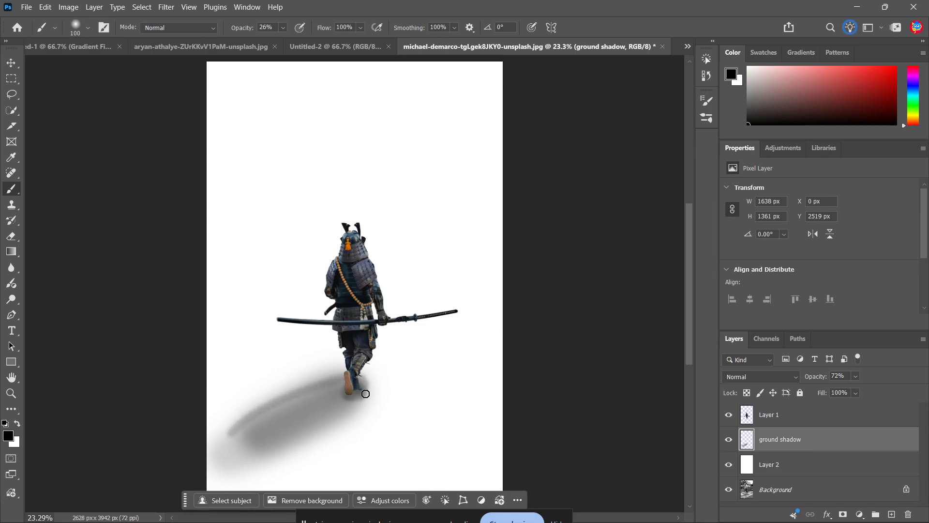
pyautogui.hotkey('ctrl', 'z')
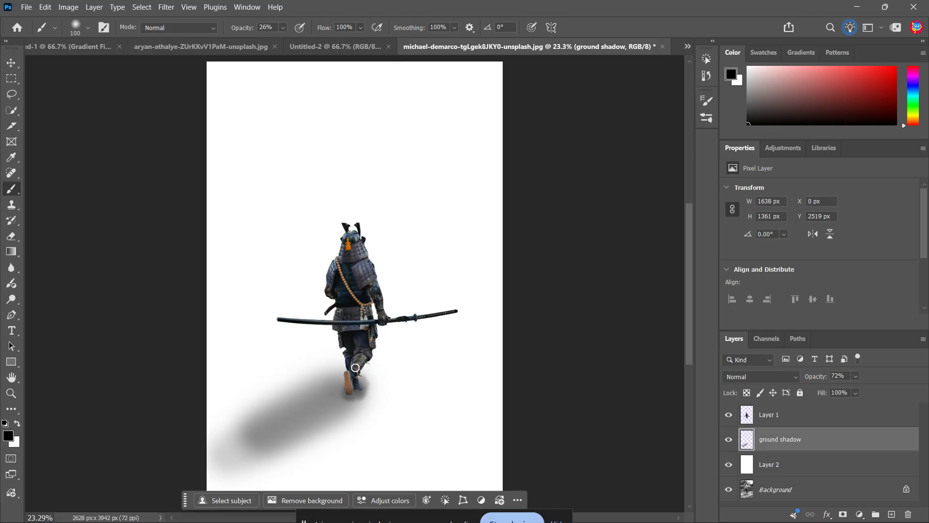
pyautogui.scroll(5, 355, 368)
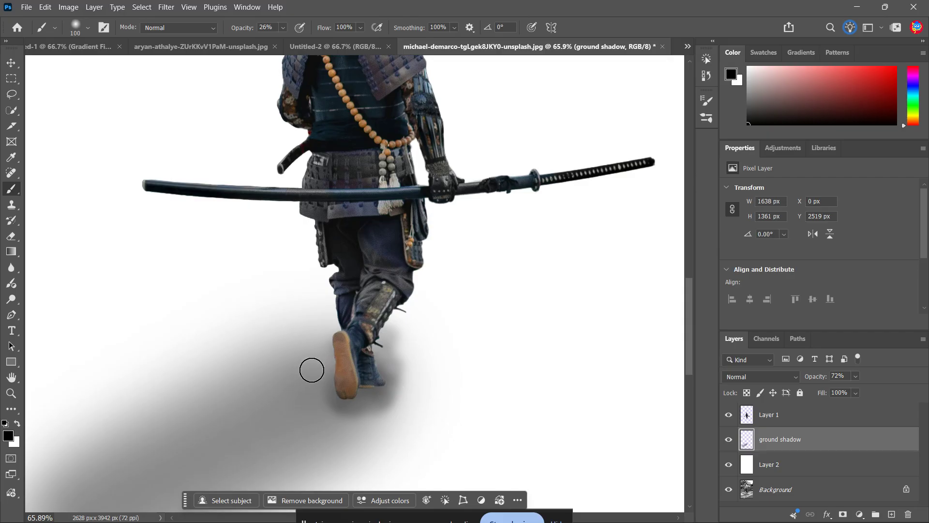
pyautogui.moveTo(312, 370)
pyautogui.mouseDown()
pyautogui.moveTo(381, 361)
pyautogui.moveTo(388, 345)
pyautogui.moveTo(409, 380)
pyautogui.moveTo(367, 445)
pyautogui.moveTo(338, 464)
pyautogui.mouseUp()
pyautogui.scroll(-5, 380, 440)
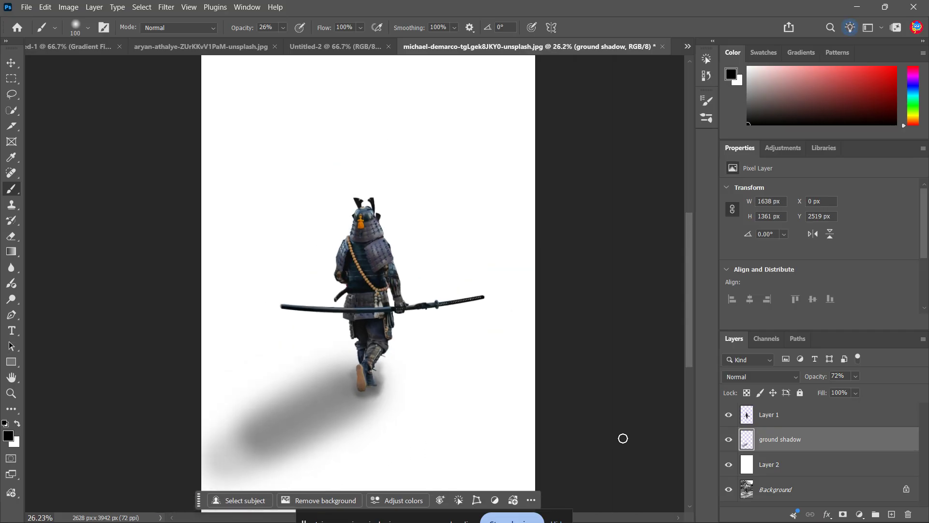
pyautogui.scroll(-1, 623, 438)
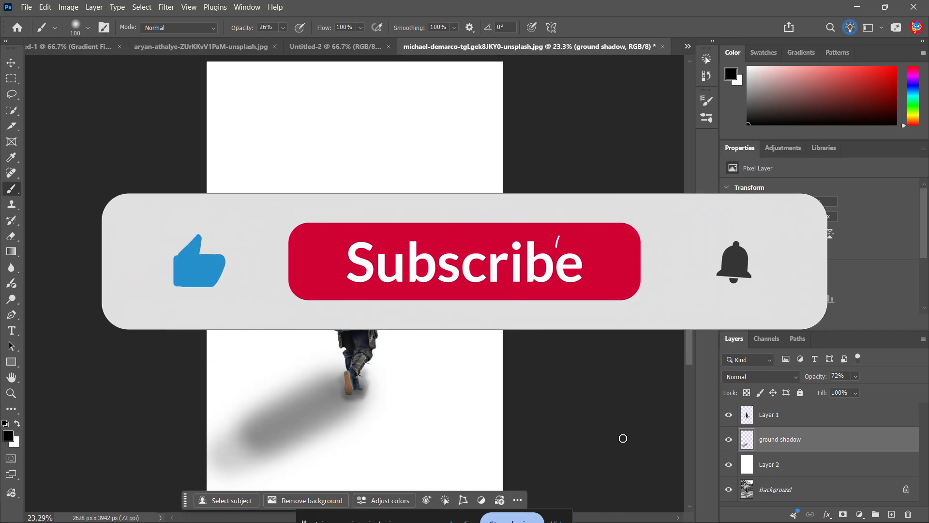